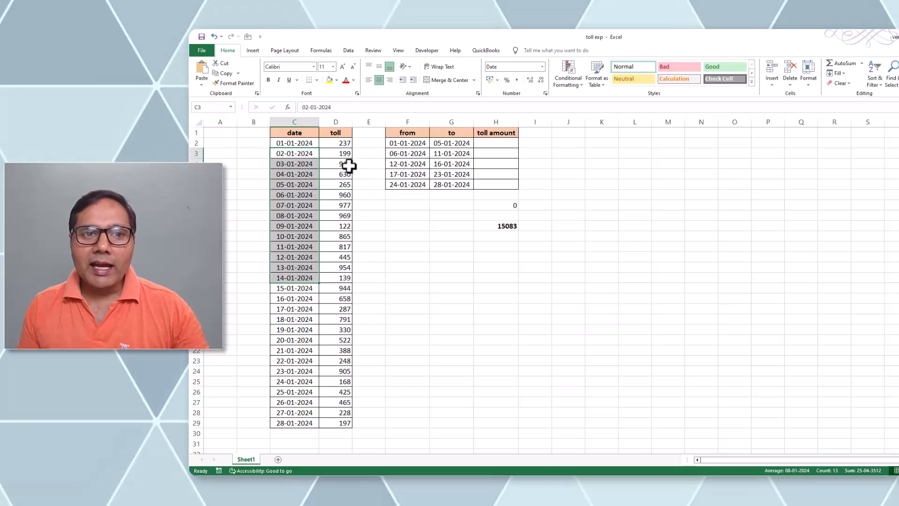
Step: Examine the daily dates and tolls in columns C and D and the from, to and toll amount table in F1:H6
left_click_drag(339, 154, 333, 289)
left_click(482, 262)
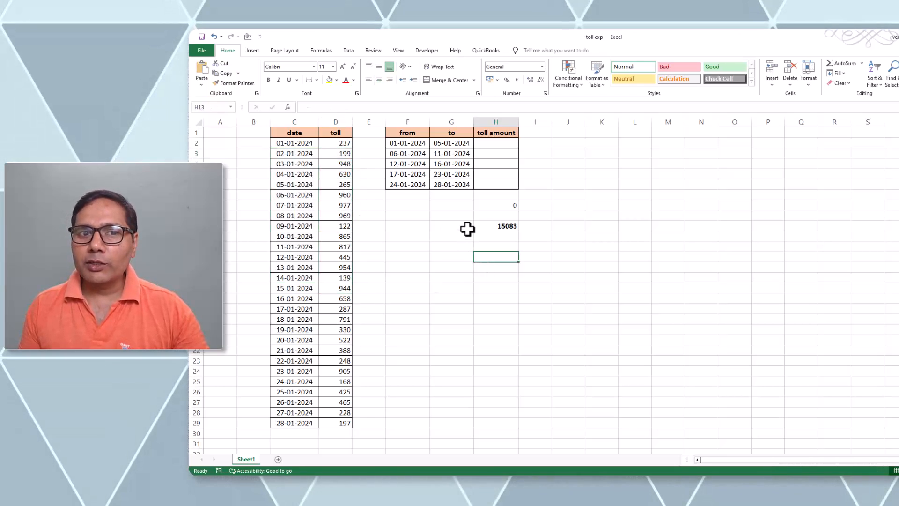
left_click(488, 145)
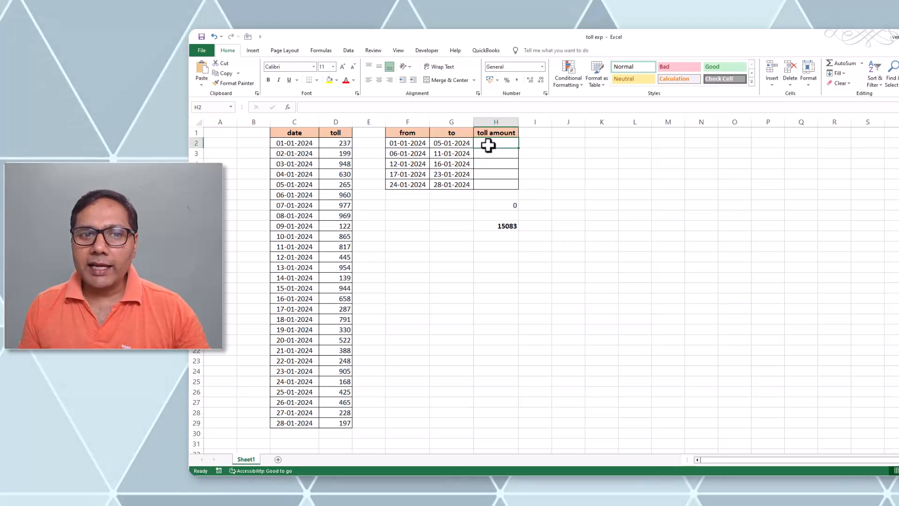
left_click(418, 144)
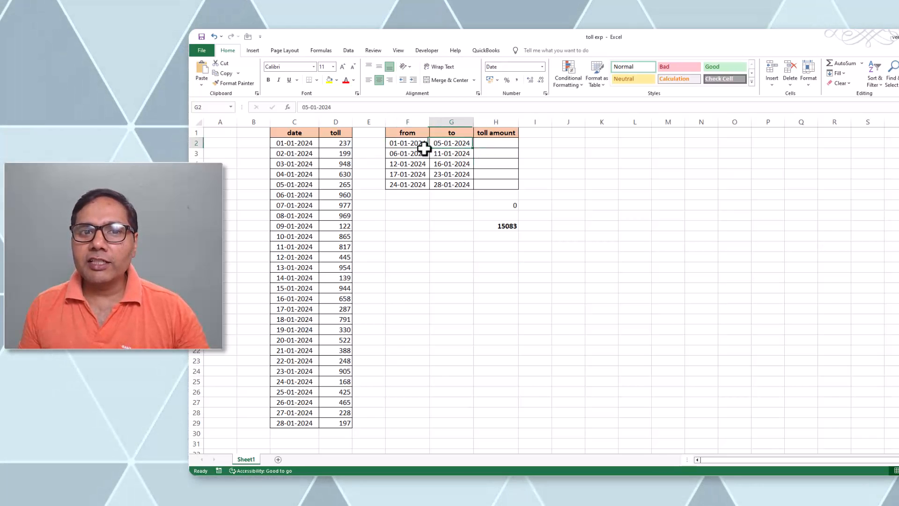
left_click(449, 257)
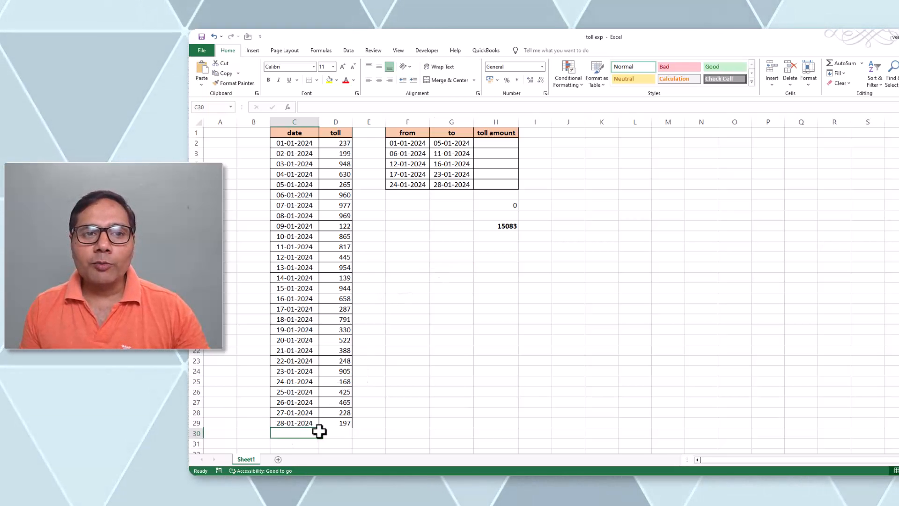
left_click(344, 432)
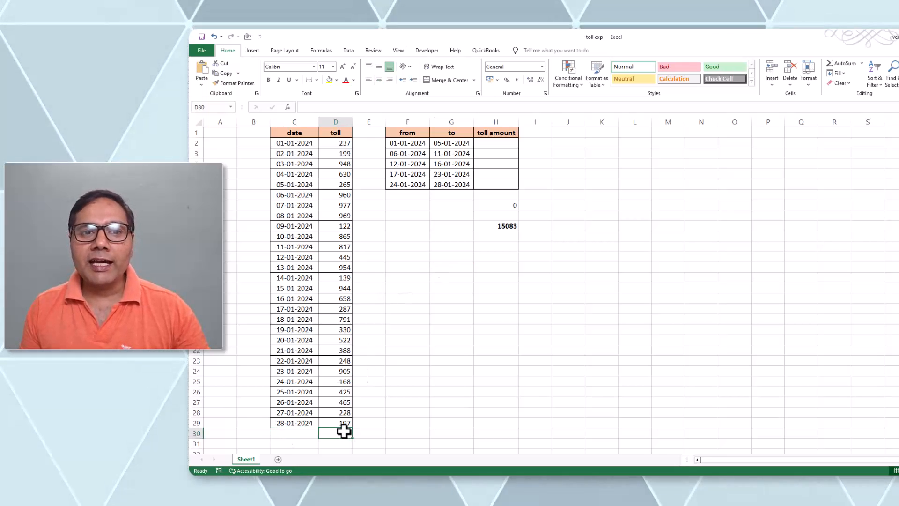
left_click(498, 144)
left_click_drag(500, 149, 499, 183)
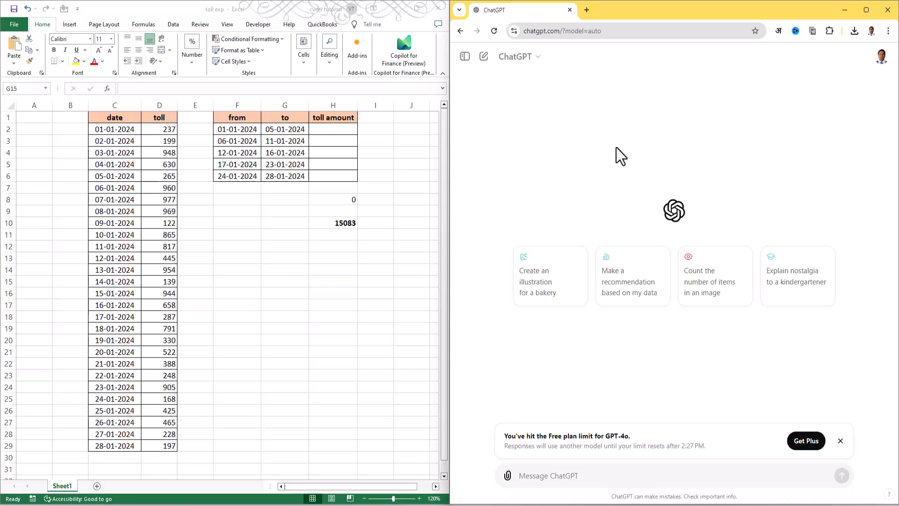
Step: Review which cells hold the daily dates, the tolls, the first from/to range and its toll amount in H2
left_click(603, 476)
left_click(106, 167)
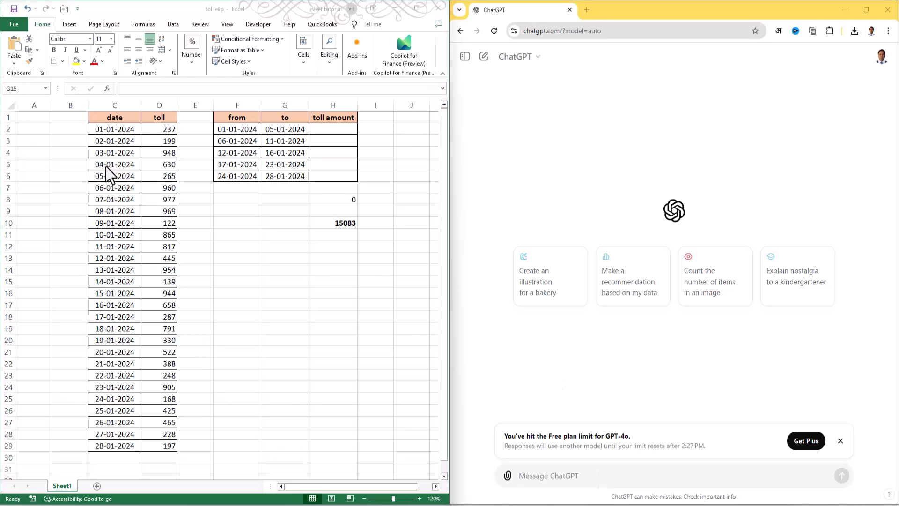
left_click(157, 145)
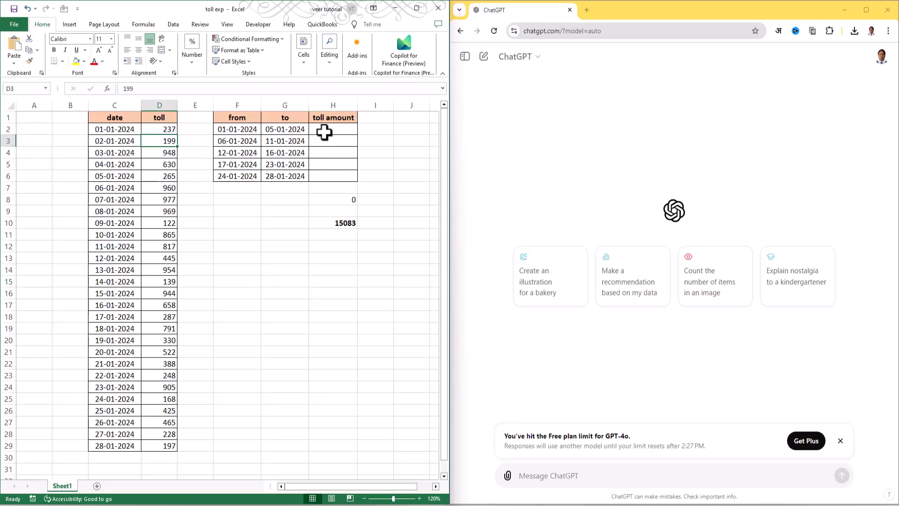
left_click_drag(248, 128, 276, 128)
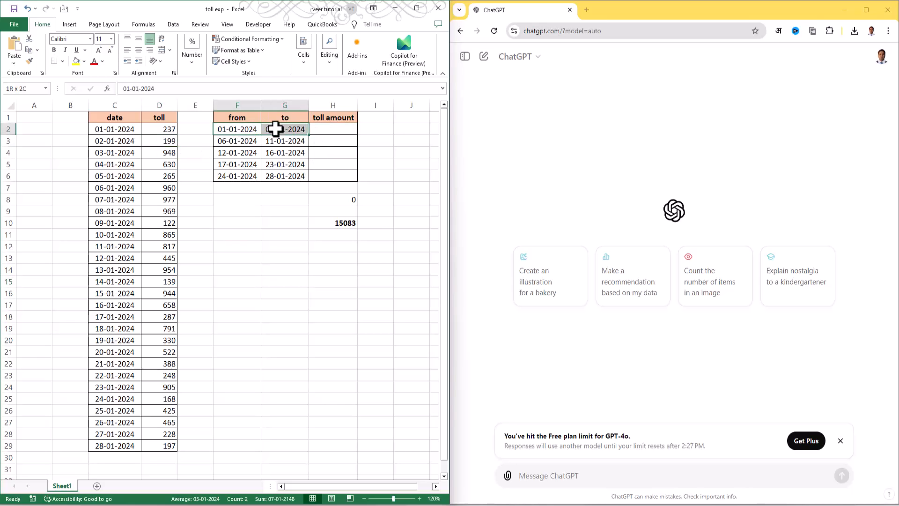
left_click(338, 133)
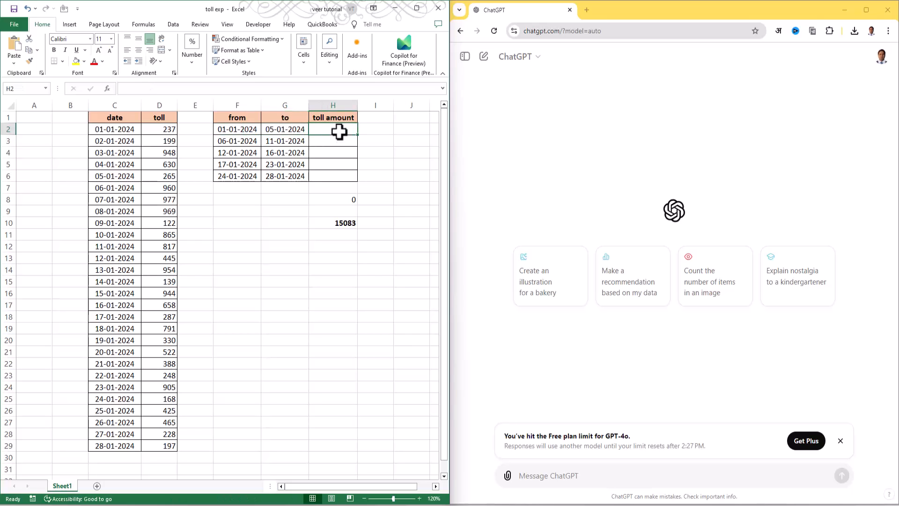
left_click_drag(209, 129, 265, 131)
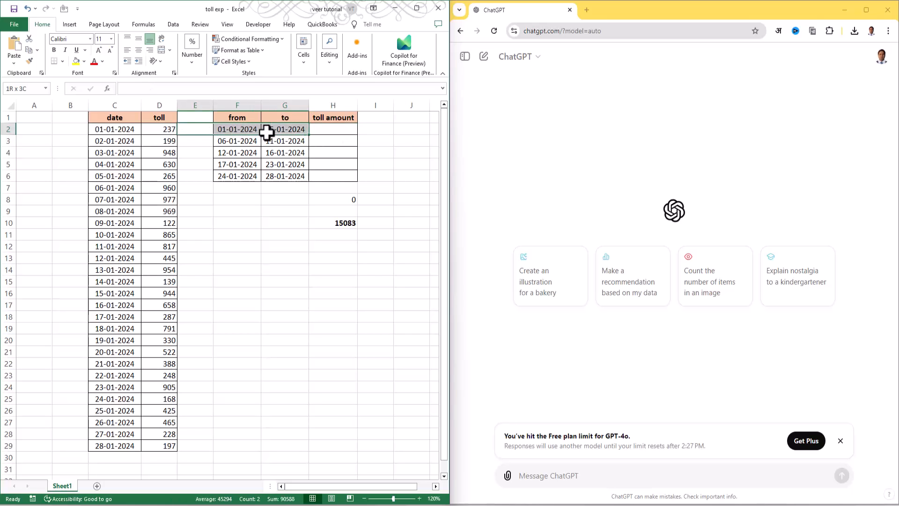
left_click(270, 259)
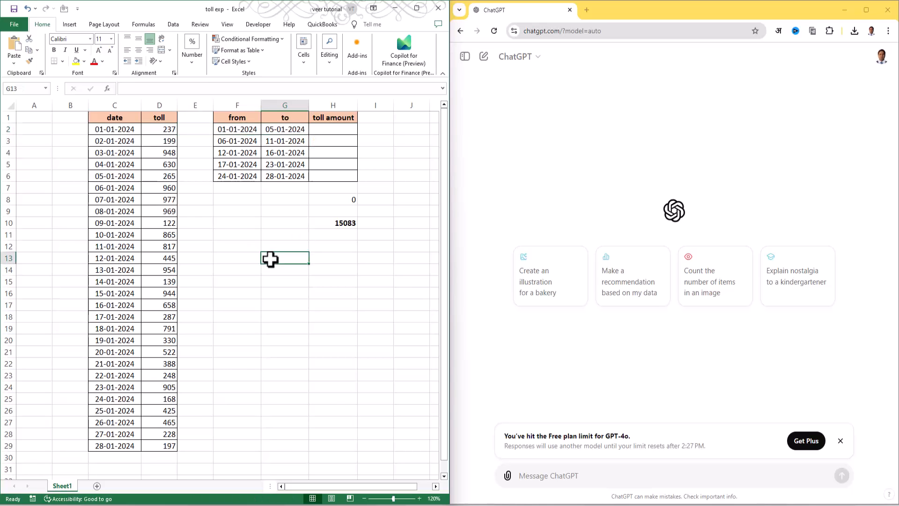
Step: Ask ChatGPT how to sum column D in H2 for column C dates from F2 to G2, treating the first row as header
left_click(492, 443)
type("IN EXCEL WE HAVE DATE RANGE IN COLUMN C, AMOUNT IN COLUMN D, CONSIDER FIRST ROW AS HEADER, I WANT TO CALCULATE SUM OF COLUMN D IN CELL H2, WHERE FROM DATE GIVEN IN F2 AND TO DATE IN G2. PLEASE HELP")
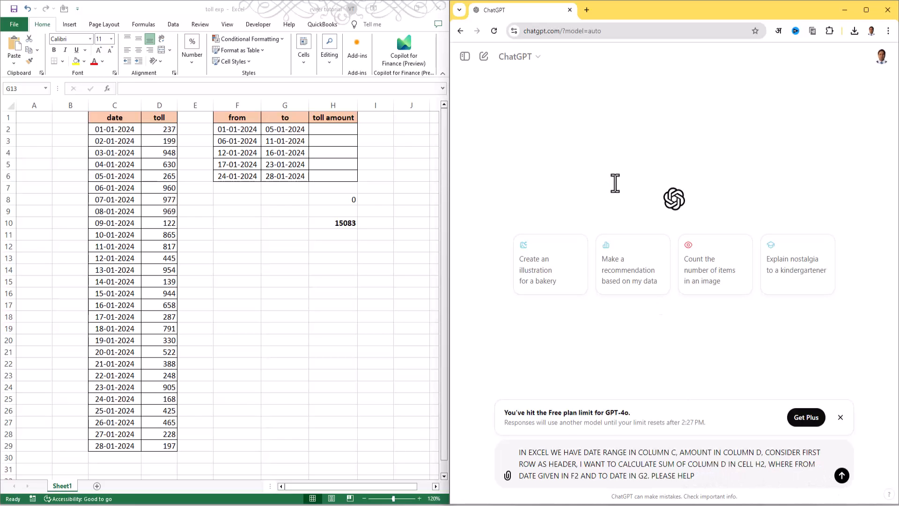
key("Return")
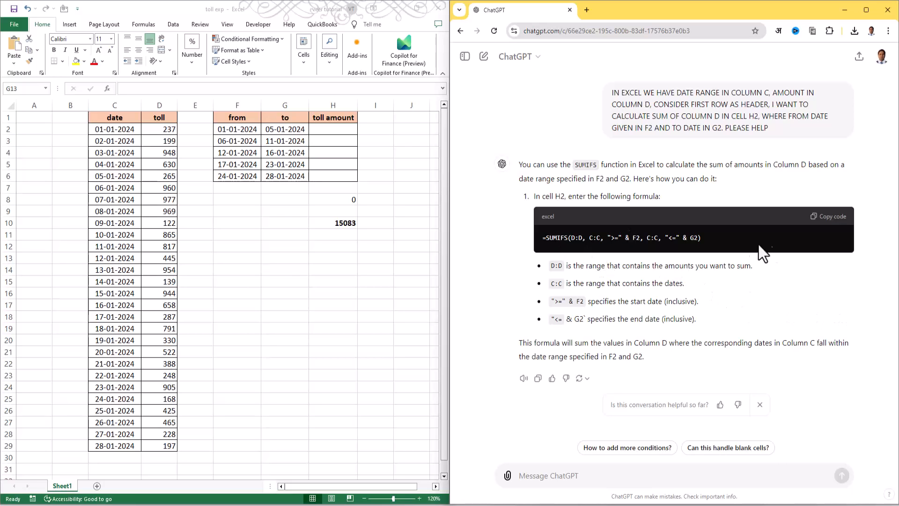
Step: Copy ChatGPT's formula =SUMIFS(D:D, C:C, ">=" & F2, C:C, "<=" & G2) into cell H2 in Excel and fill it down to H6
left_click(831, 228)
left_click(334, 128)
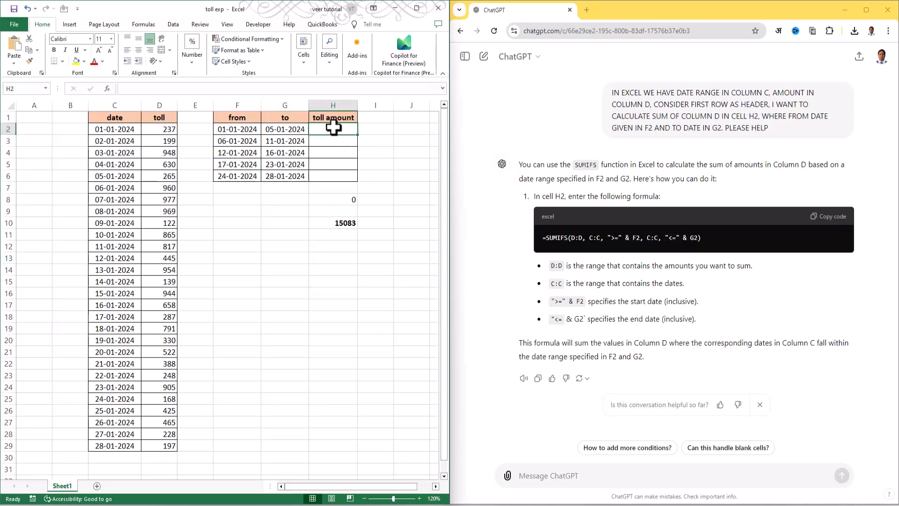
key("ctrl+v")
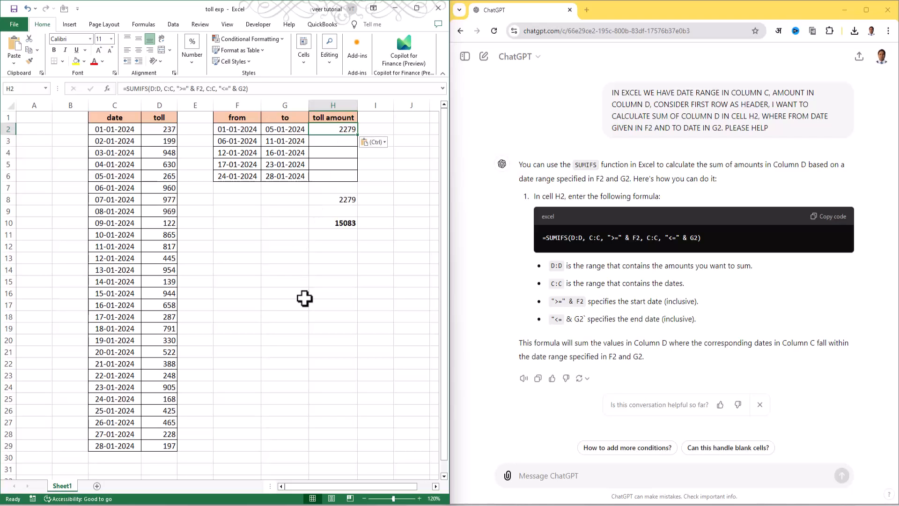
left_click_drag(357, 134, 354, 182)
left_click(316, 270)
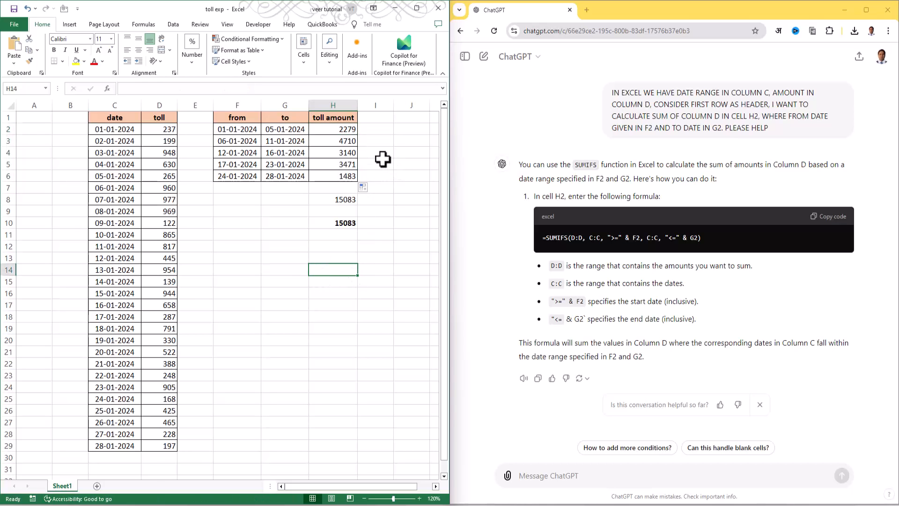
Step: Check the toll amount in H4 for 12-01-2024 to 16-01-2024 against the sum of the daily tolls in D13:D17
left_click(352, 154)
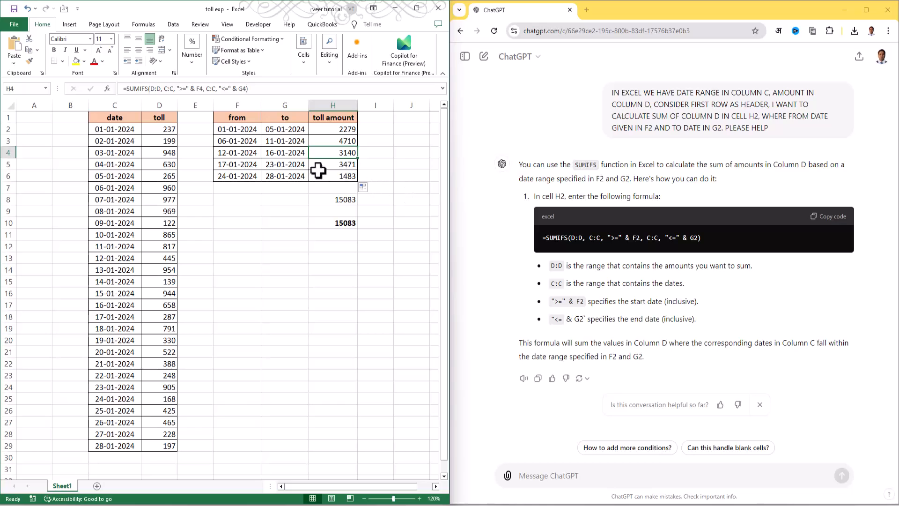
left_click_drag(229, 154, 278, 155)
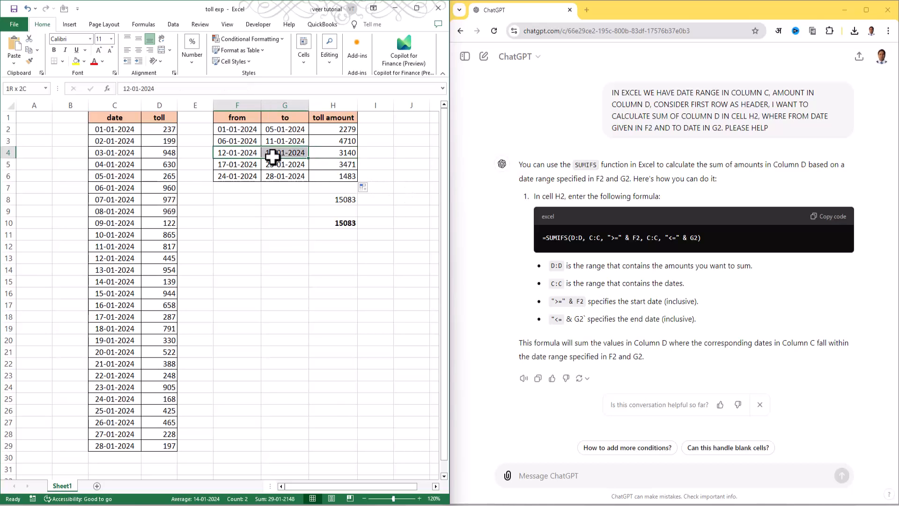
left_click(285, 303)
left_click_drag(162, 258, 166, 302)
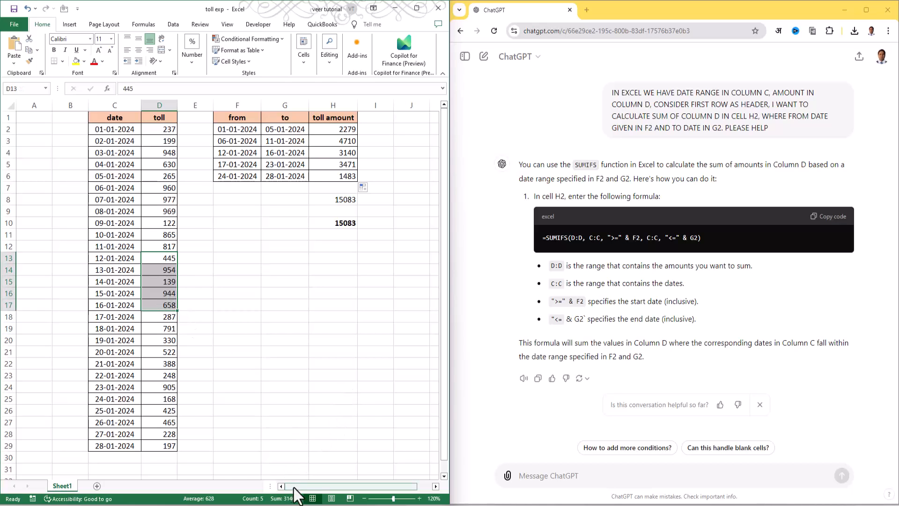
left_click(295, 338)
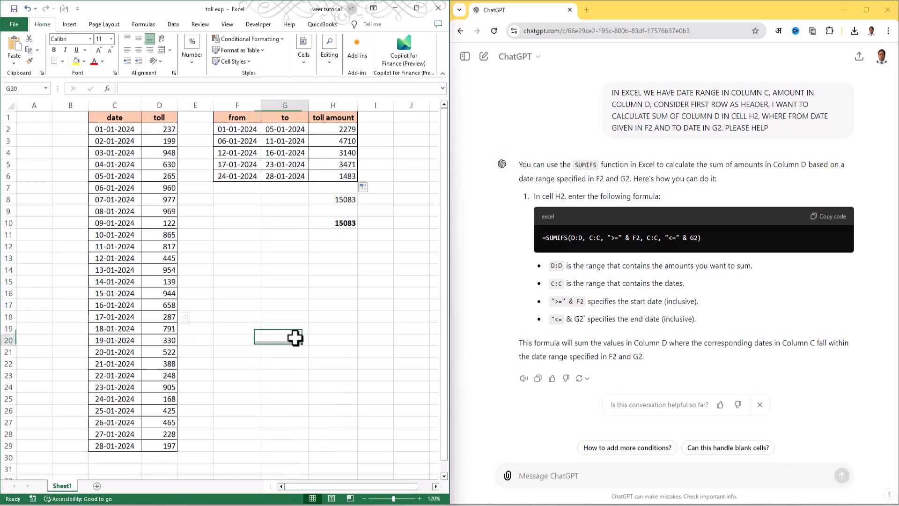
Step: Compare the overall toll total in H10 with the total in H8 and the sum of the period amounts in H2:H6
left_click(334, 339)
left_click(333, 222)
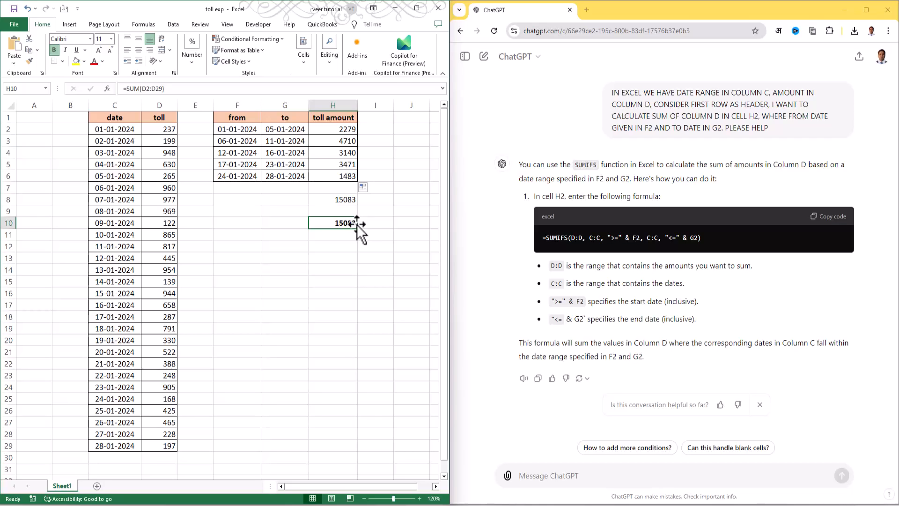
left_click(341, 200)
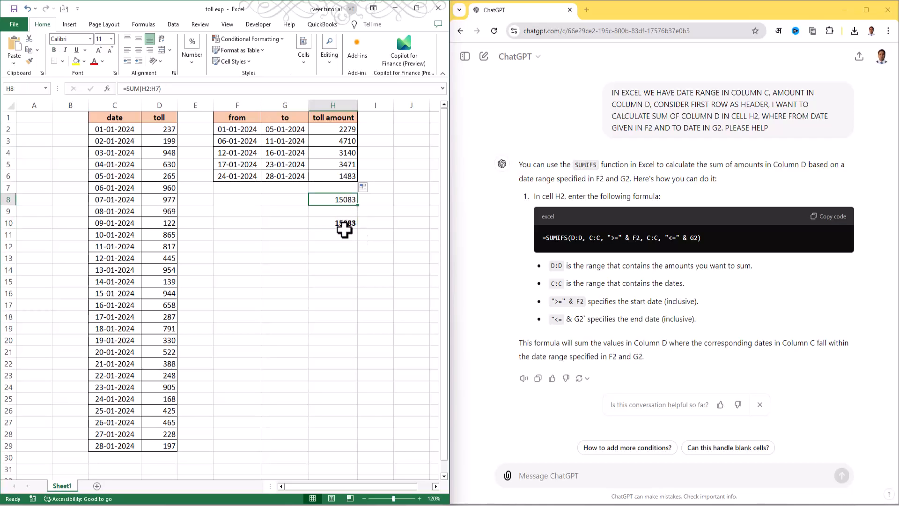
left_click_drag(345, 131, 345, 174)
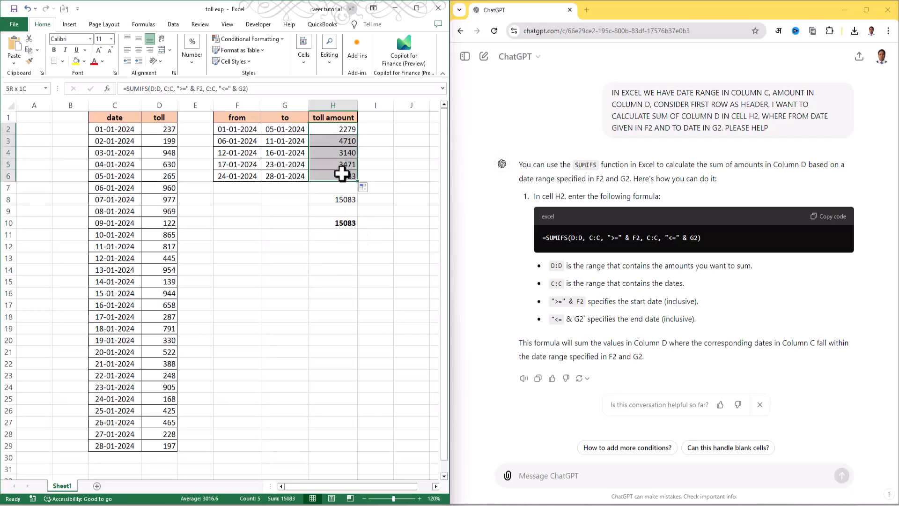
left_click(342, 336)
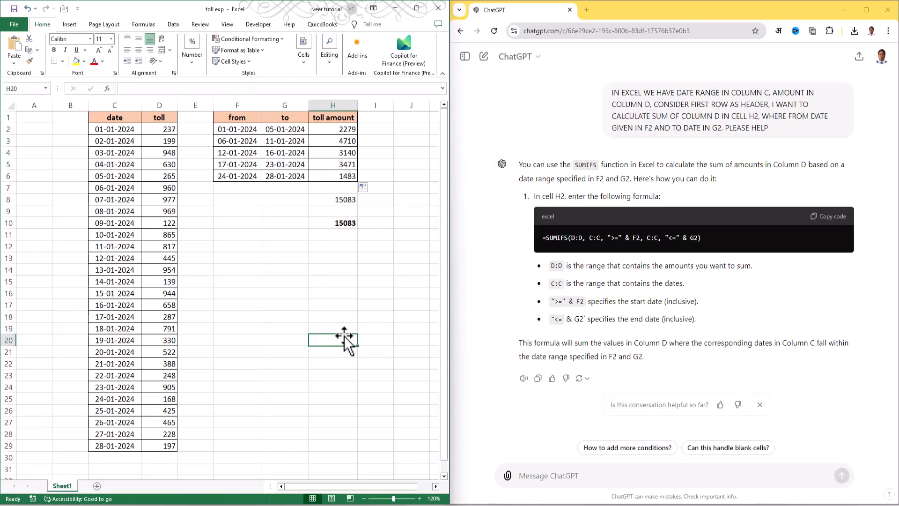